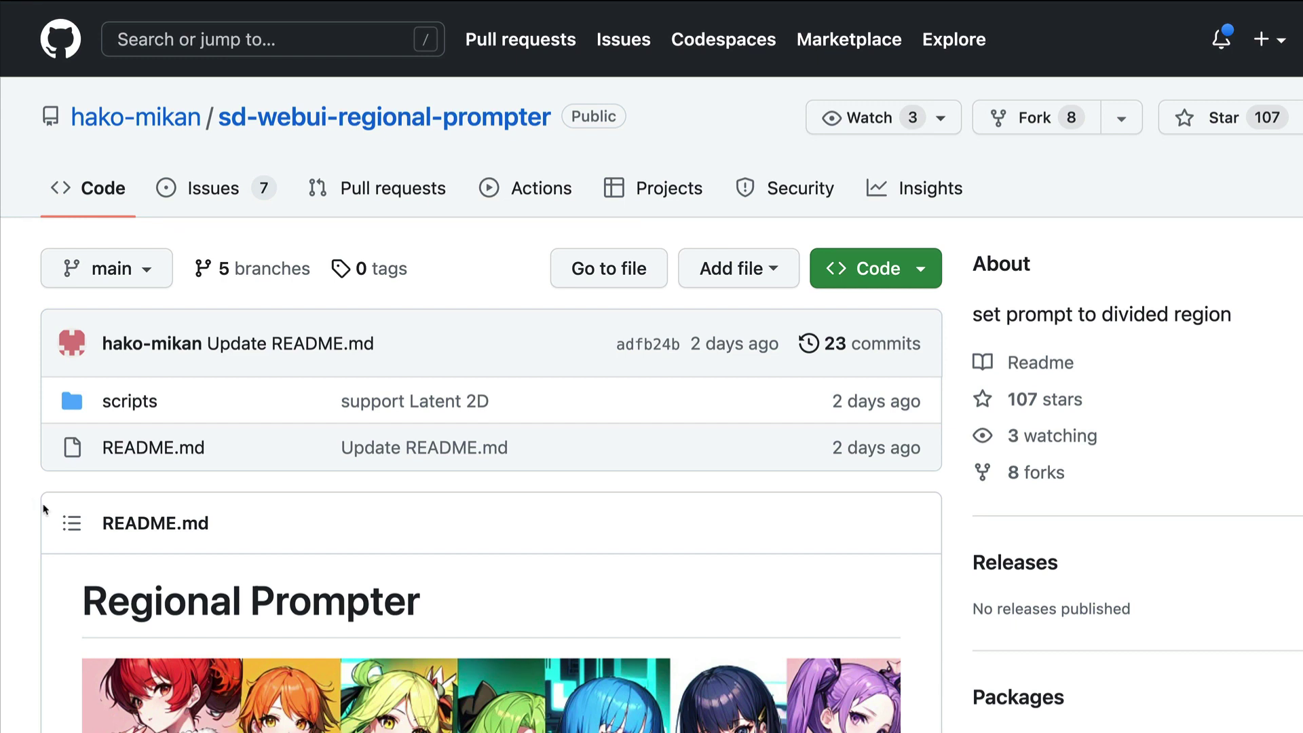
- Scroll to the README line on prompts for different regions, highlight it, then reach the update notes
{"action": "scroll", "coordinate": [296, 518], "scroll_direction": "down", "scroll_amount": 5}
{"action": "scroll", "coordinate": [295, 518], "scroll_direction": "down", "scroll_amount": 2}
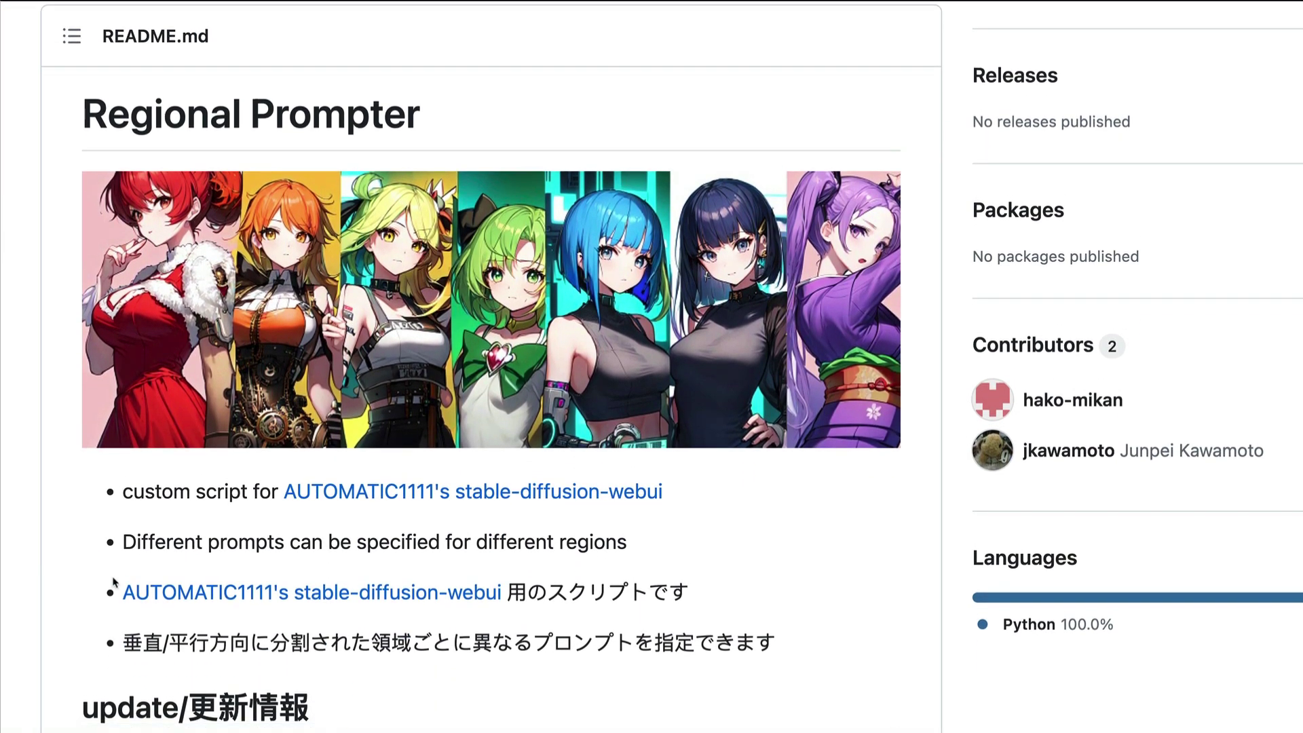
{"action": "left_click_drag", "start_coordinate": [125, 543], "coordinate": [625, 535]}
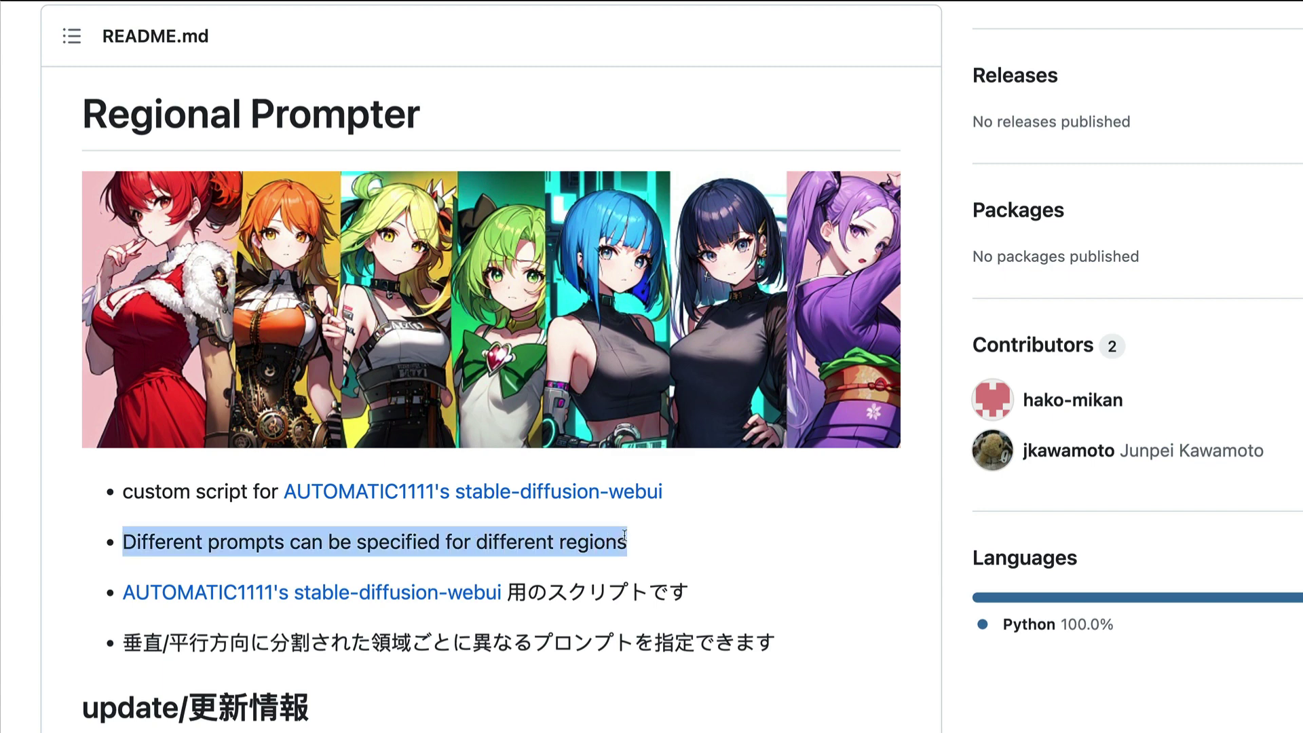
{"action": "left_click", "coordinate": [624, 535]}
{"action": "scroll", "coordinate": [624, 535], "scroll_direction": "down", "scroll_amount": 10}
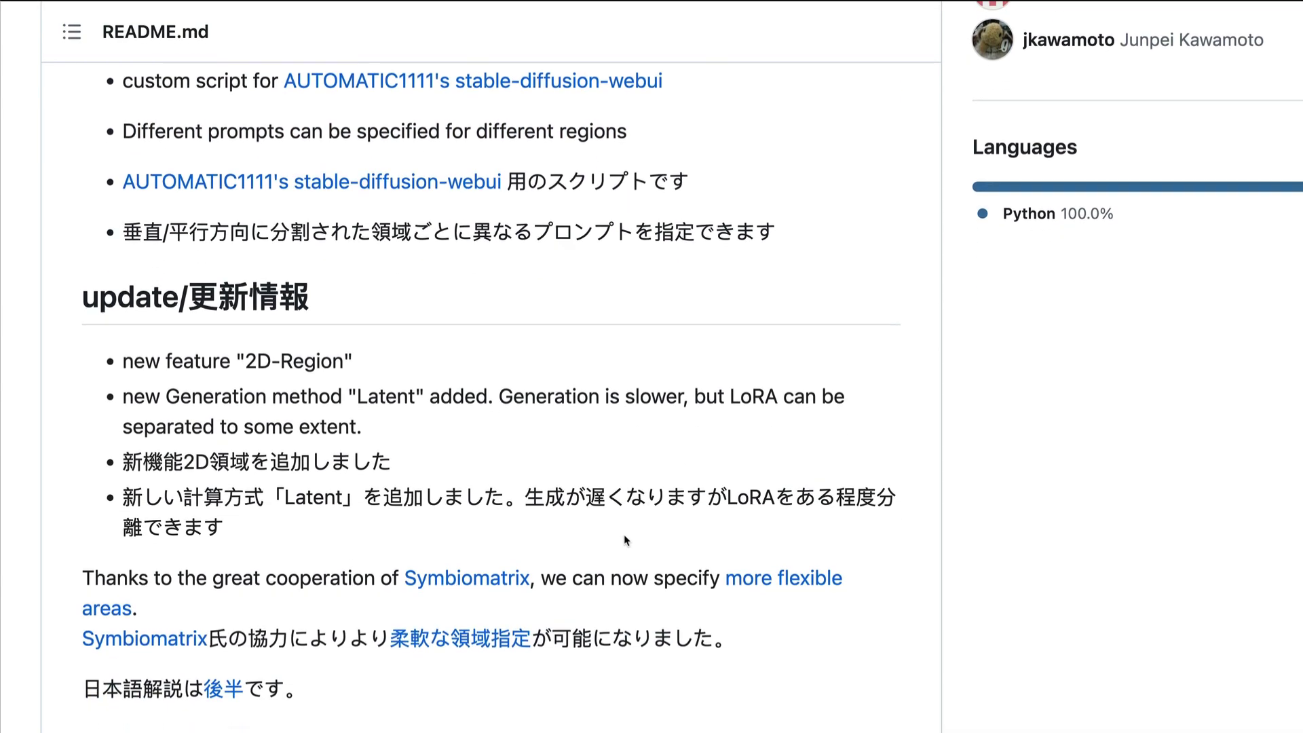
- Scroll the README to the Usage example with its BREAK prompt and vertical three-part divide settings
{"action": "scroll", "coordinate": [625, 536], "scroll_direction": "down", "scroll_amount": 9}
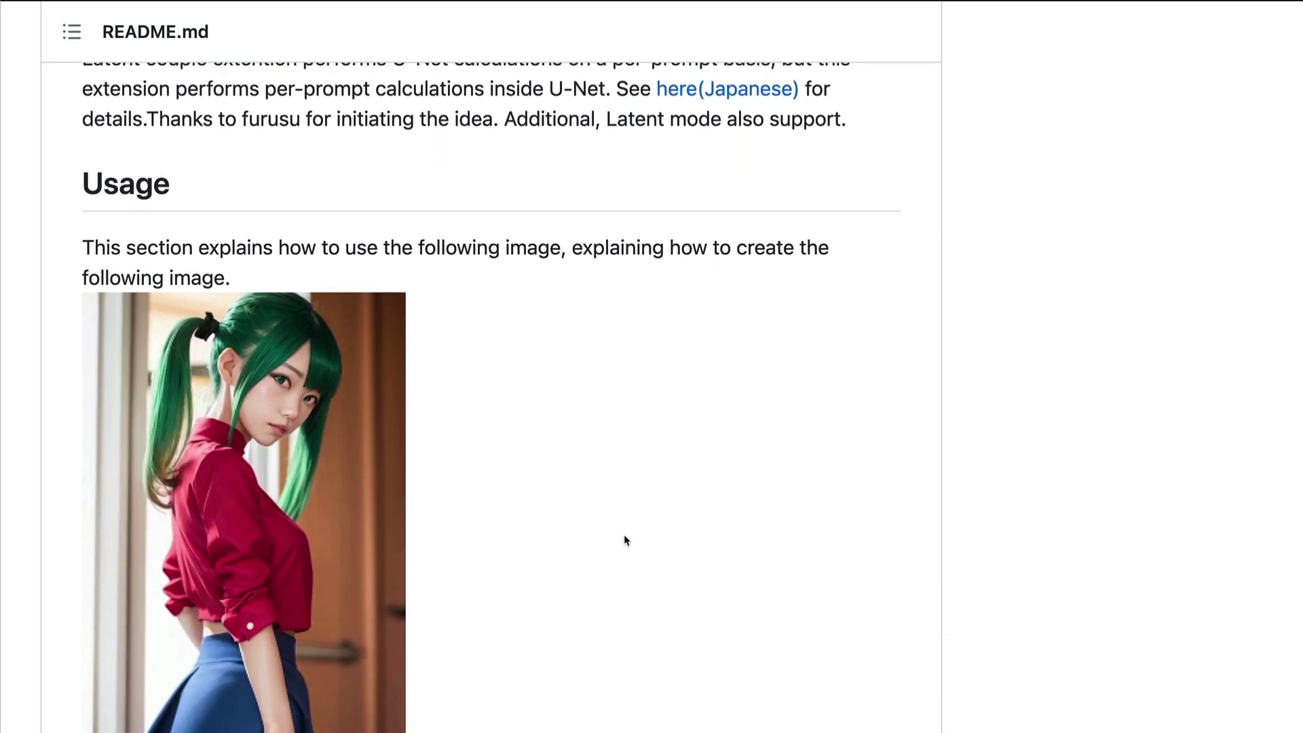
{"action": "scroll", "coordinate": [624, 536], "scroll_direction": "up", "scroll_amount": 1}
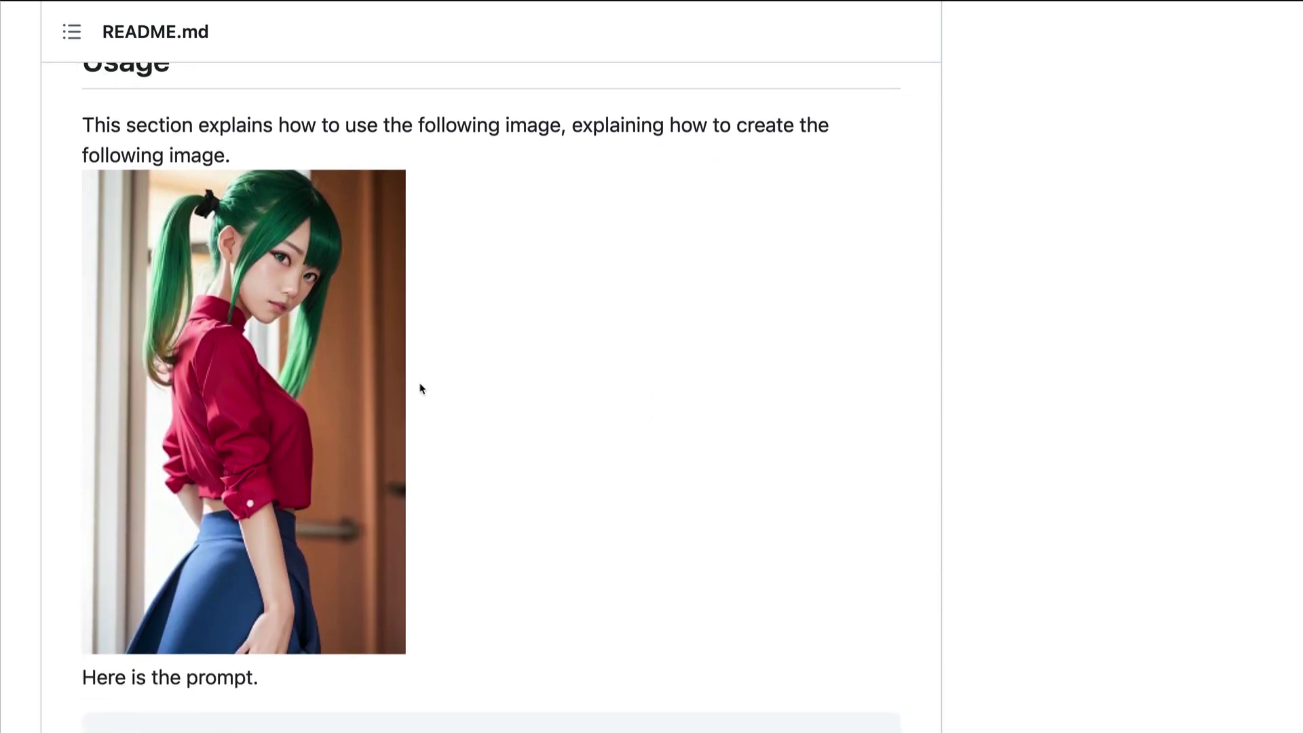
{"action": "scroll", "coordinate": [421, 388], "scroll_direction": "down", "scroll_amount": 4}
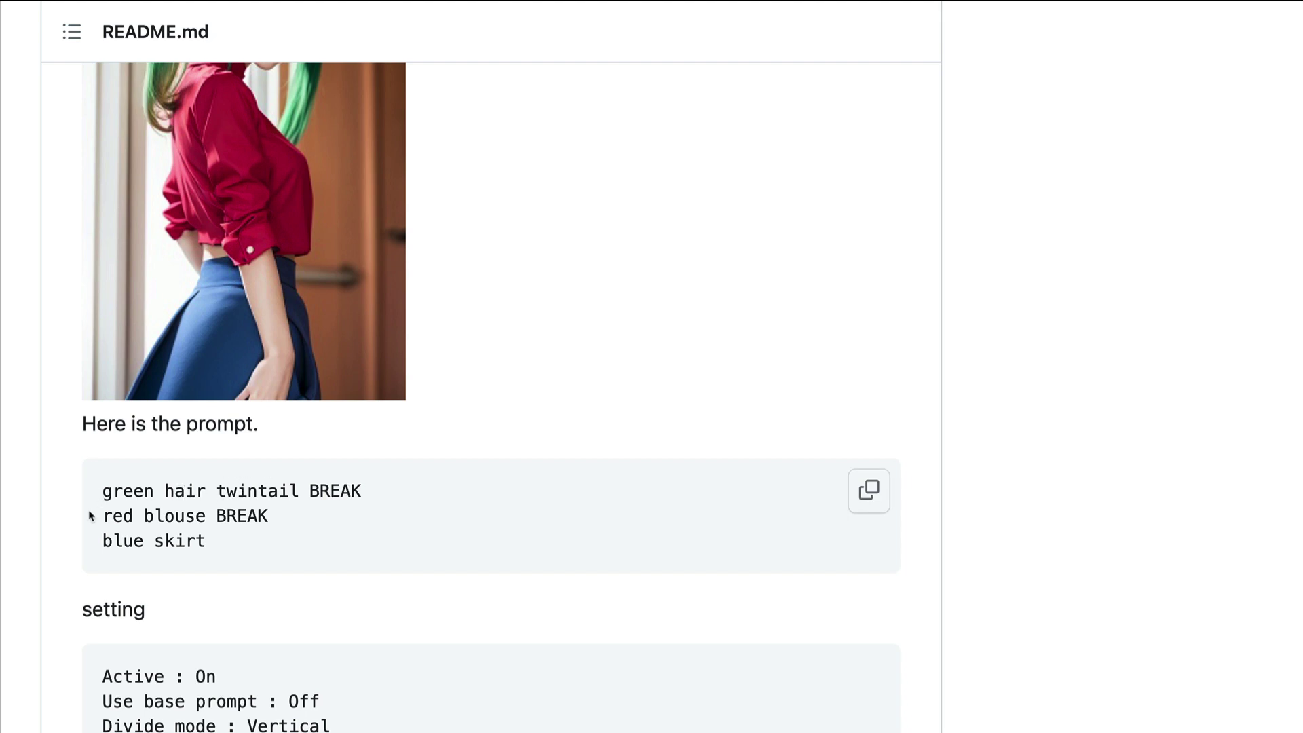
{"action": "scroll", "coordinate": [221, 552], "scroll_direction": "up", "scroll_amount": 5}
{"action": "scroll", "coordinate": [221, 554], "scroll_direction": "up", "scroll_amount": 2}
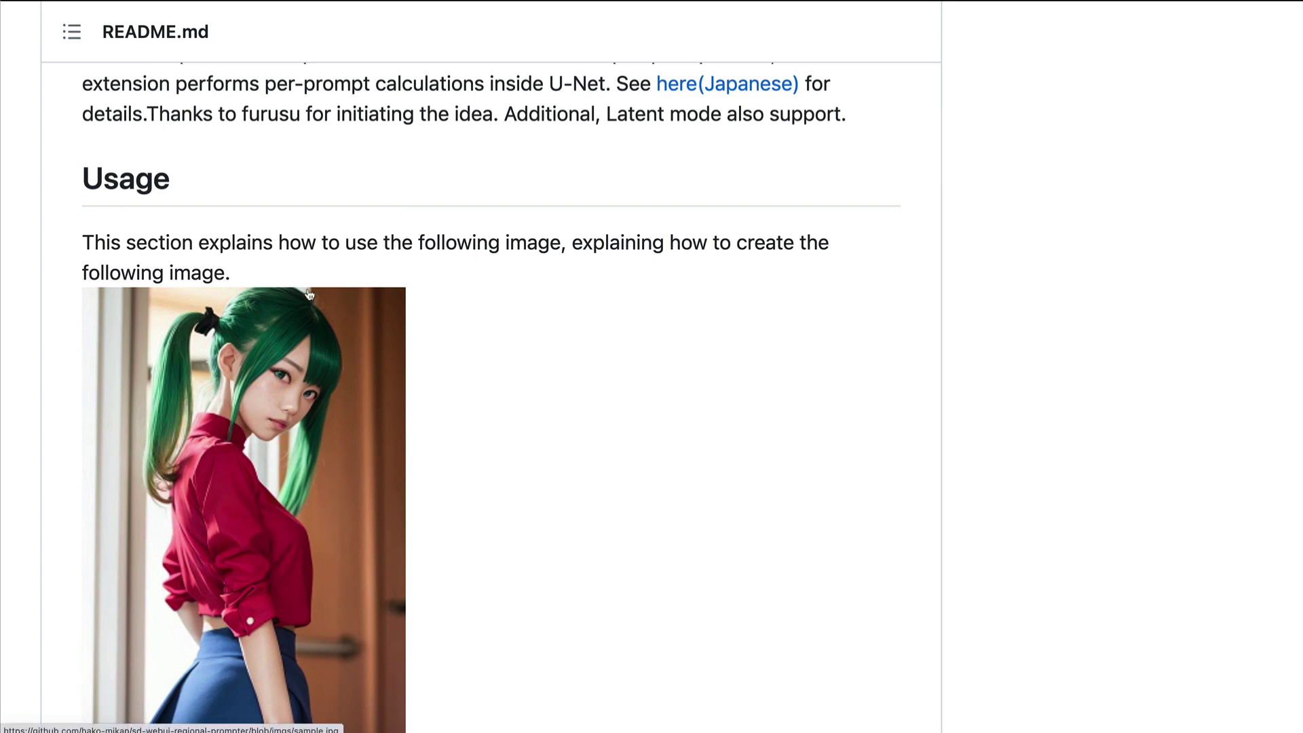
{"action": "scroll", "coordinate": [316, 421], "scroll_direction": "down", "scroll_amount": 5}
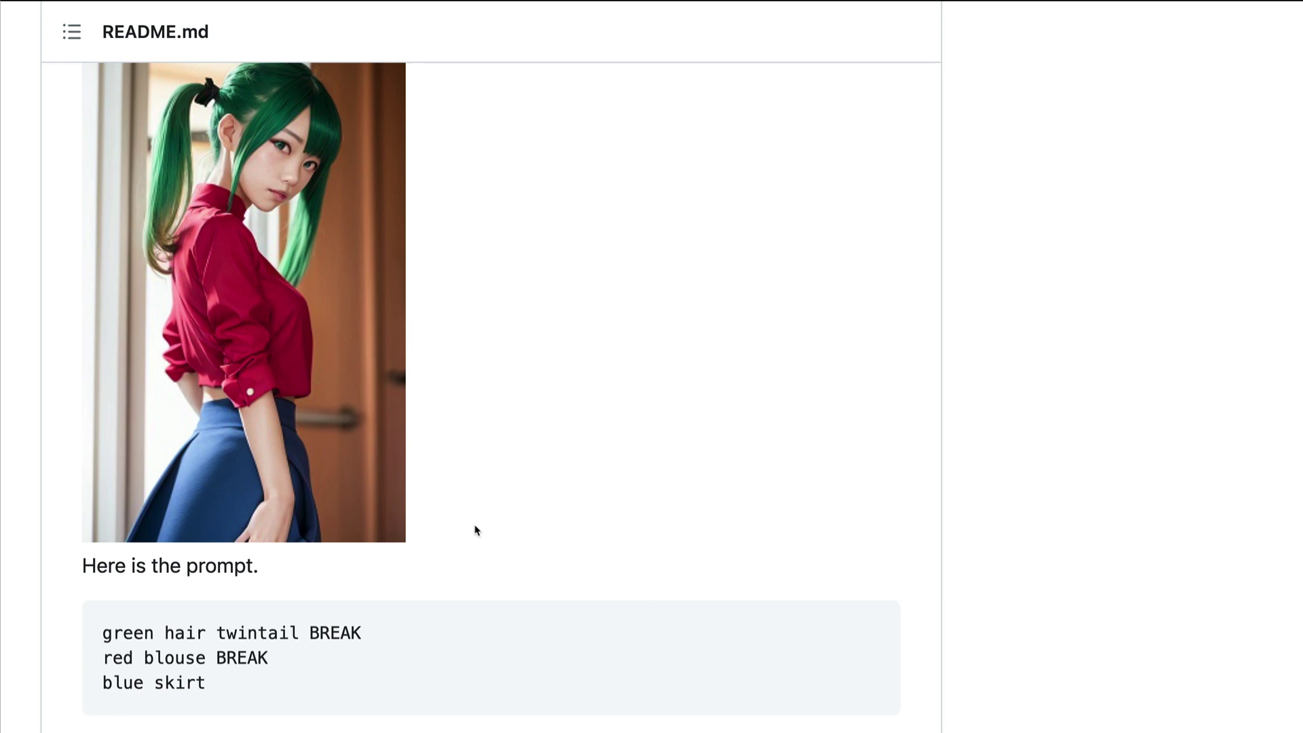
{"action": "scroll", "coordinate": [475, 530], "scroll_direction": "down", "scroll_amount": 7}
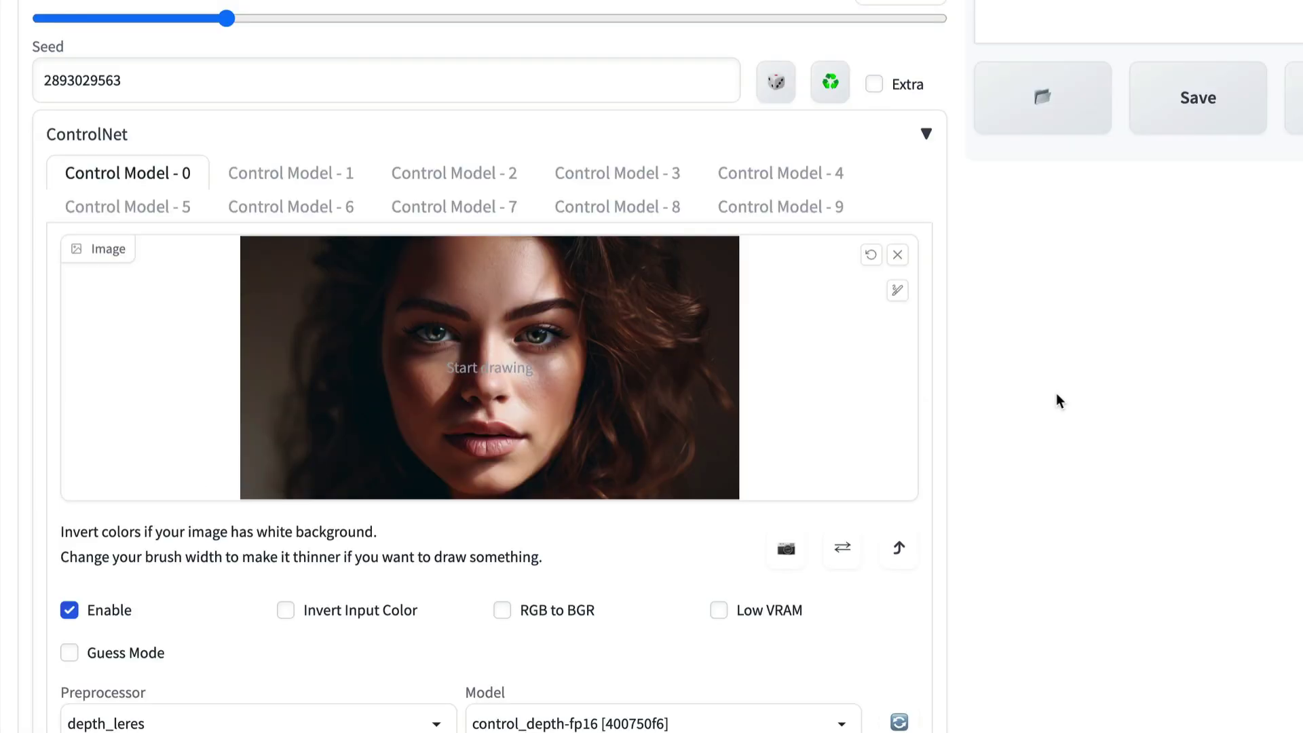
- Scroll the web UI past the ControlNet depth panel to the Regional Prompter accordion
{"action": "scroll", "coordinate": [1056, 393], "scroll_direction": "up", "scroll_amount": 3}
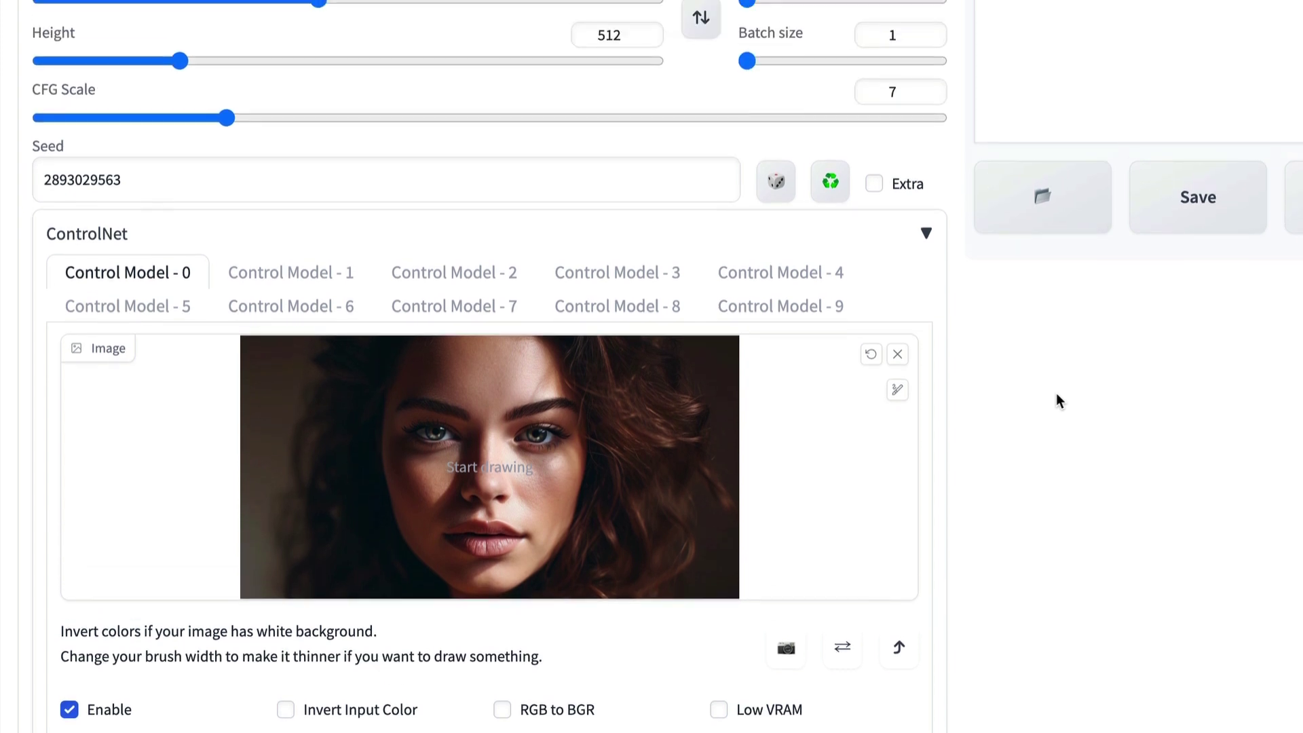
{"action": "scroll", "coordinate": [1056, 393], "scroll_direction": "down", "scroll_amount": 2}
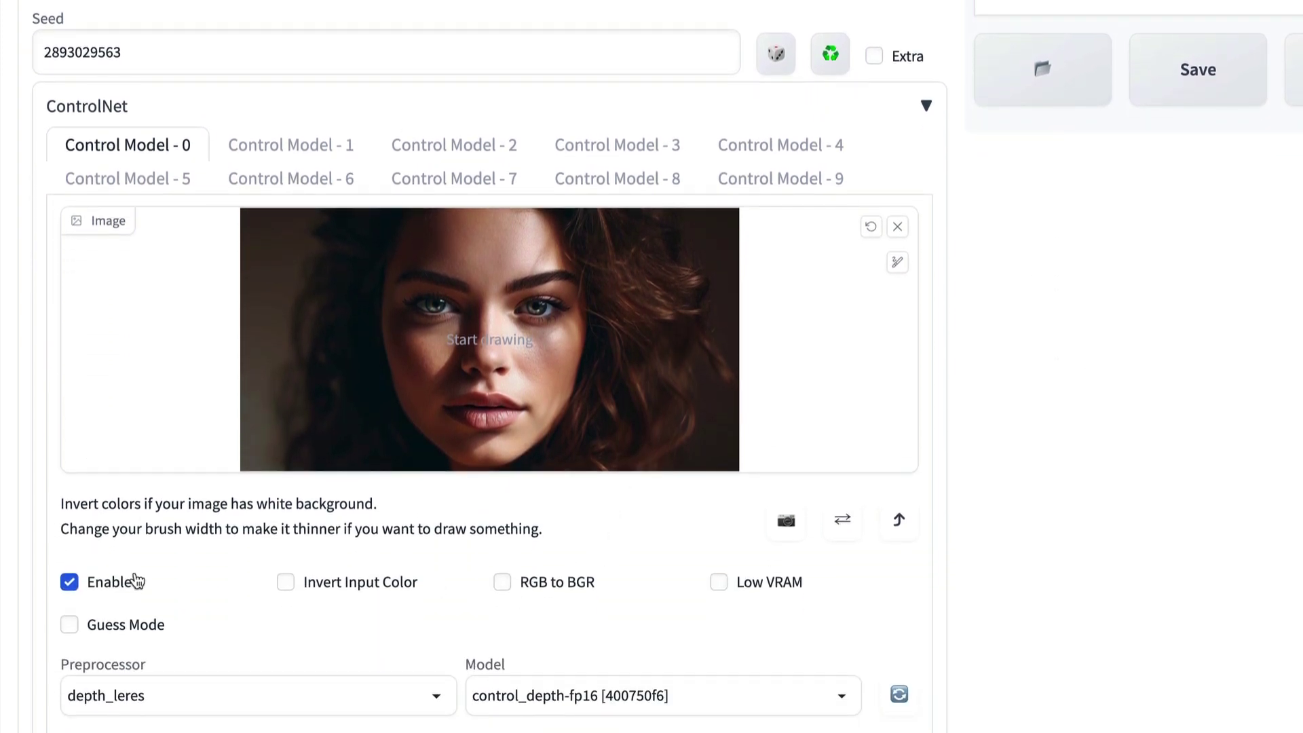
{"action": "scroll", "coordinate": [136, 580], "scroll_direction": "down", "scroll_amount": 2}
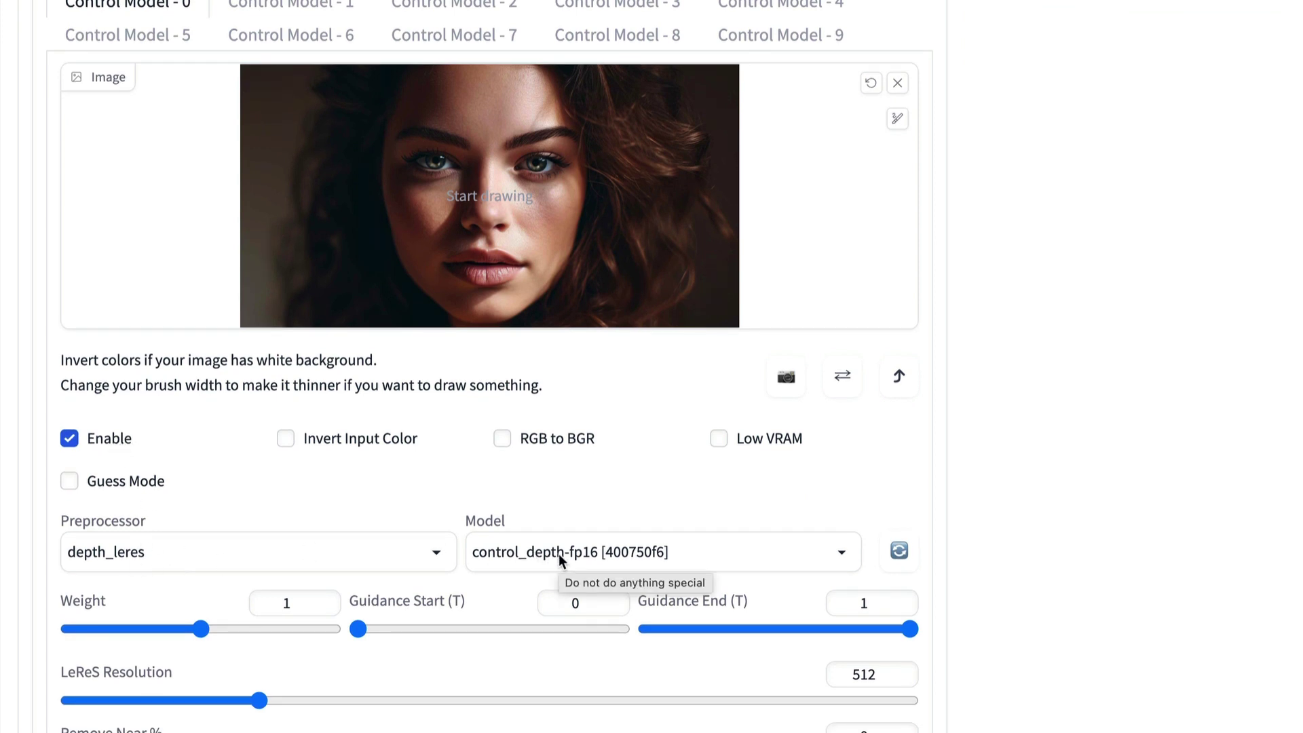
{"action": "scroll", "coordinate": [559, 554], "scroll_direction": "down", "scroll_amount": 6}
{"action": "scroll", "coordinate": [560, 555], "scroll_direction": "down", "scroll_amount": 5}
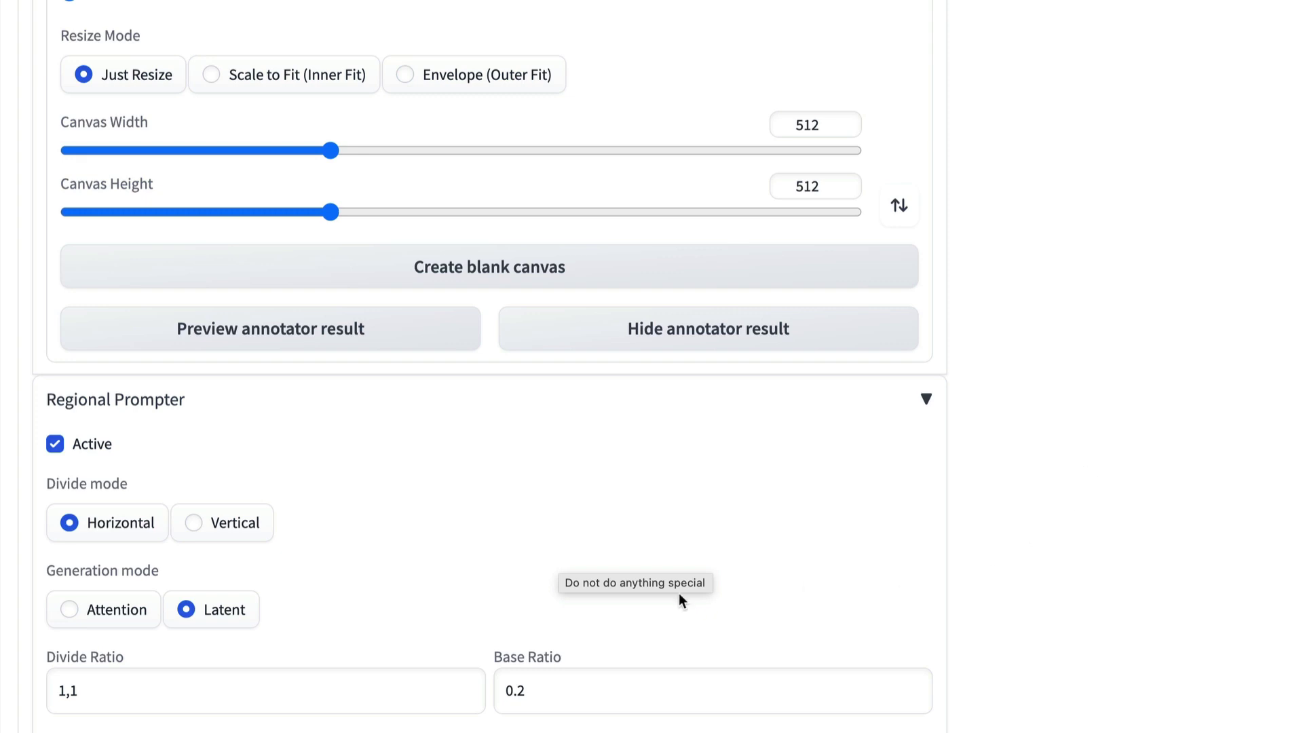
{"action": "scroll", "coordinate": [14, 453], "scroll_direction": "down", "scroll_amount": 2}
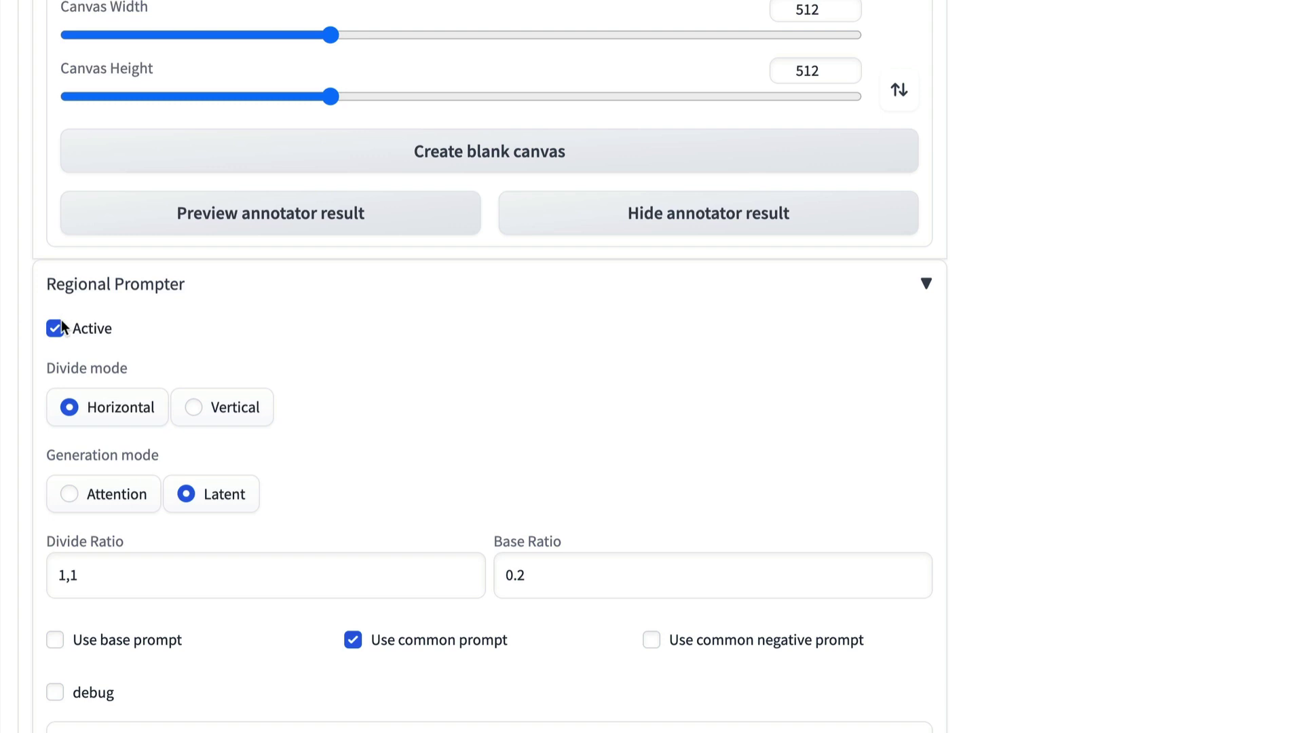
{"action": "scroll", "coordinate": [61, 327], "scroll_direction": "down", "scroll_amount": 1}
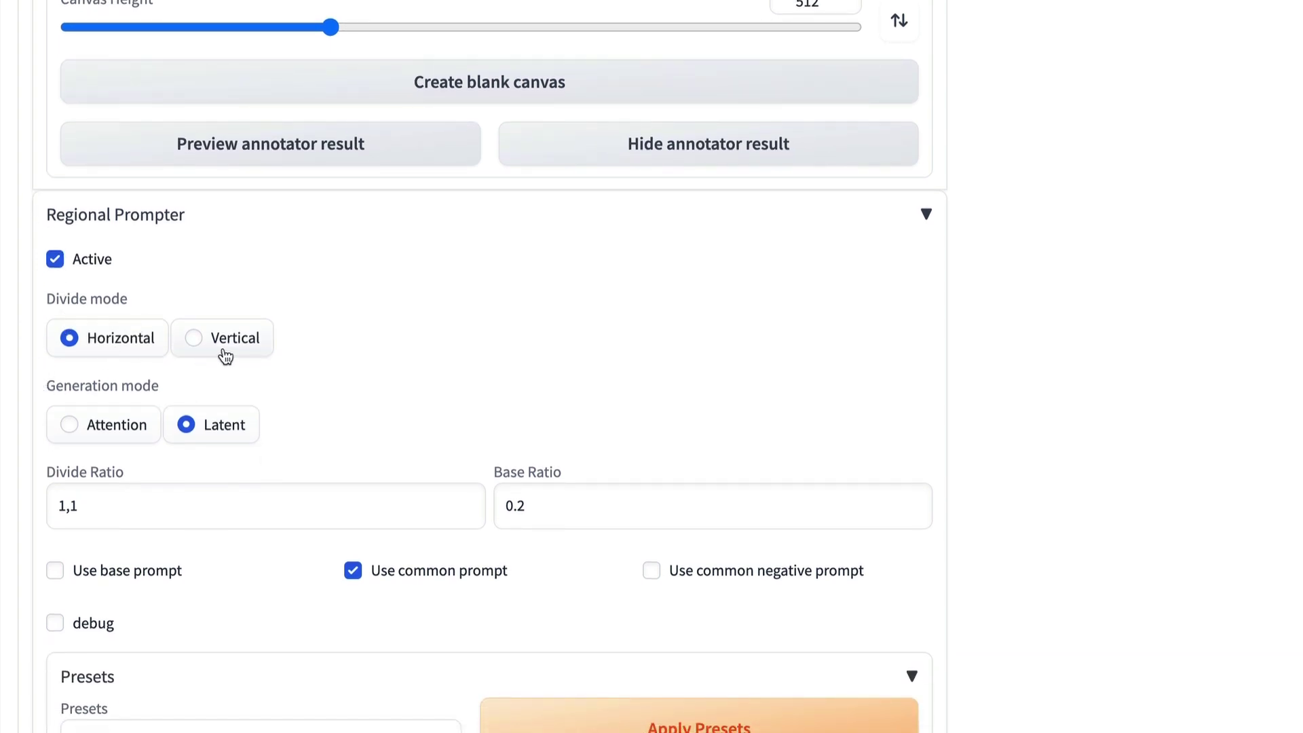
{"action": "scroll", "coordinate": [270, 275], "scroll_direction": "down", "scroll_amount": 2}
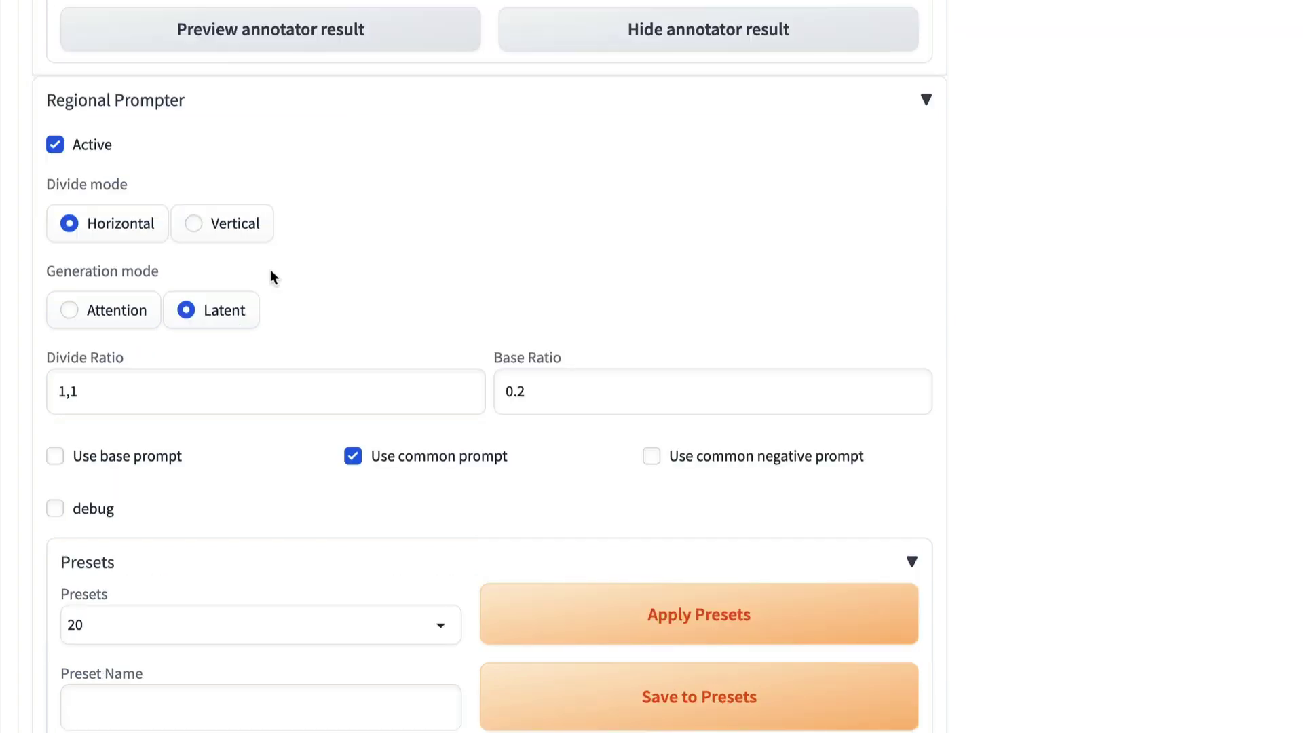
- Try extra ',1,1,1' Divide Ratio entries, revert to 1,1, and browse the region presets
{"action": "left_click", "coordinate": [83, 394]}
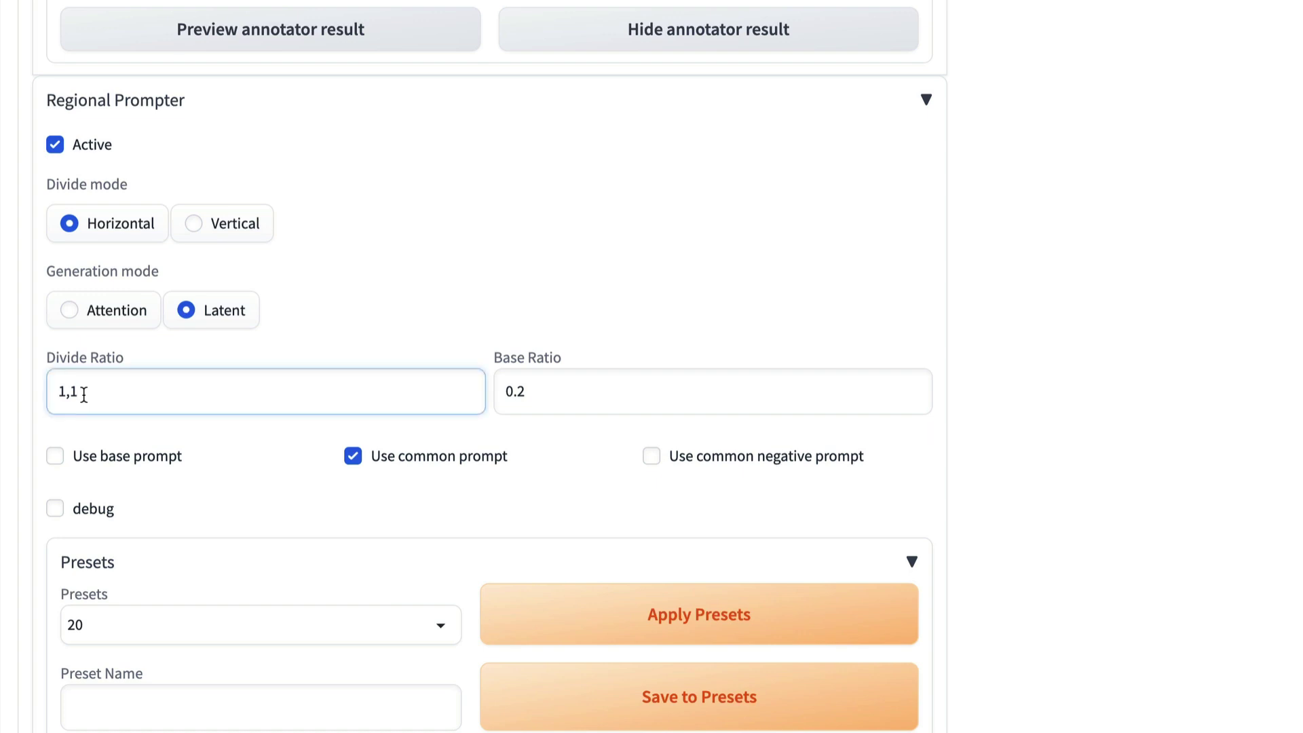
{"action": "type", "text": ",1,1,1"}
{"action": "key", "text": "BackSpace"}
{"action": "key", "text": "BackSpace"}
{"action": "key", "text": "BackSpace"}
{"action": "key", "text": "BackSpace"}
{"action": "key", "text": "BackSpace"}
{"action": "key", "text": "BackSpace"}
{"action": "left_click", "coordinate": [54, 509]}
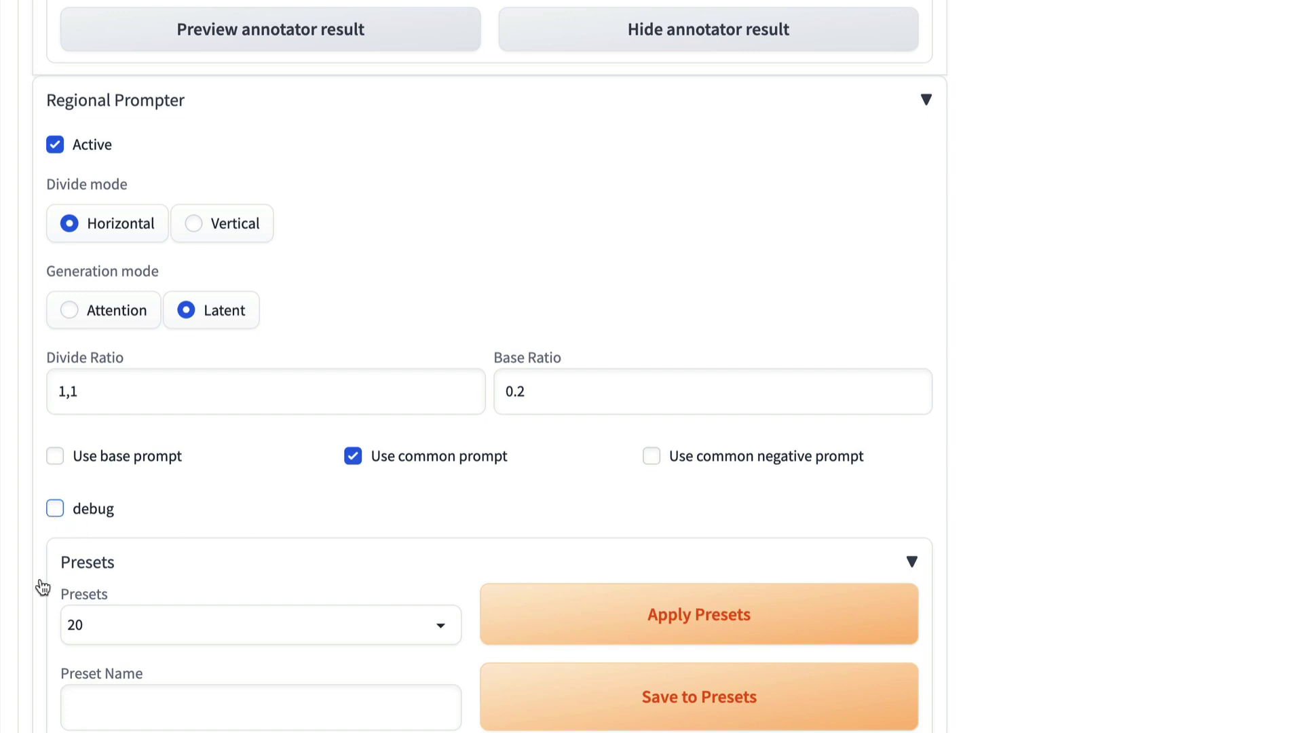
{"action": "left_click", "coordinate": [172, 644]}
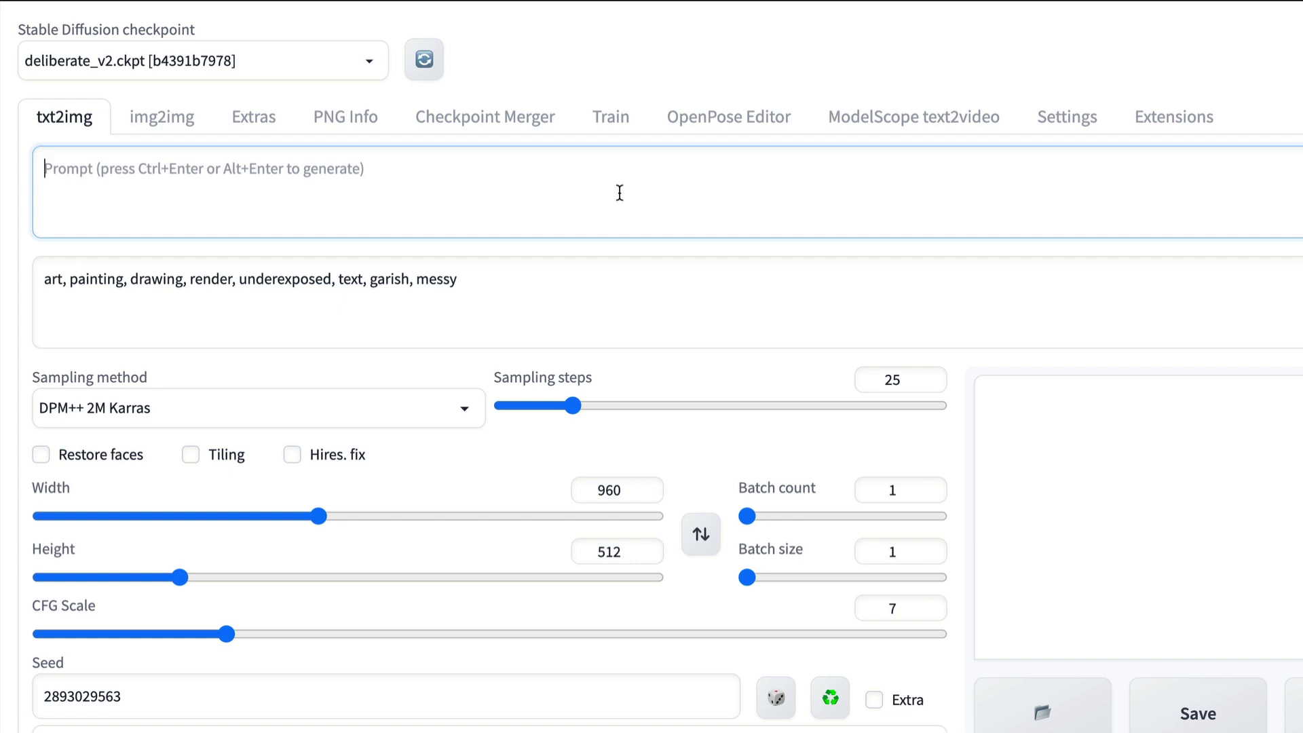
- Enter 'a landscape photo BREAK', 'a mountain BREAK' and 'a river' on three prompt lines
{"action": "type", "text": "a landscape "}
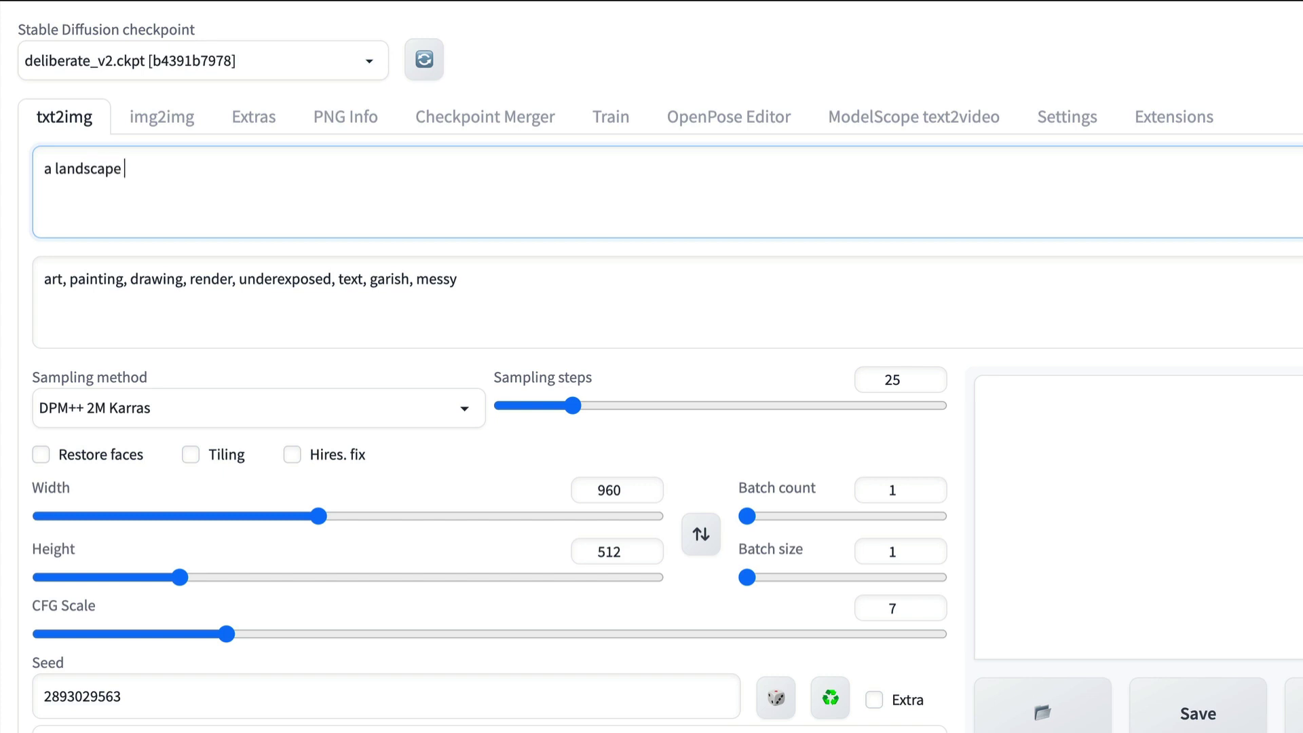
{"action": "type", "text": "photo BRRSA"}
{"action": "key", "text": "BackSpace"}
{"action": "key", "text": "BackSpace"}
{"action": "key", "text": "BackSpace"}
{"action": "type", "text": "EAK"}
{"action": "key", "text": "Return"}
{"action": "type", "text": "a mountain BREAK"}
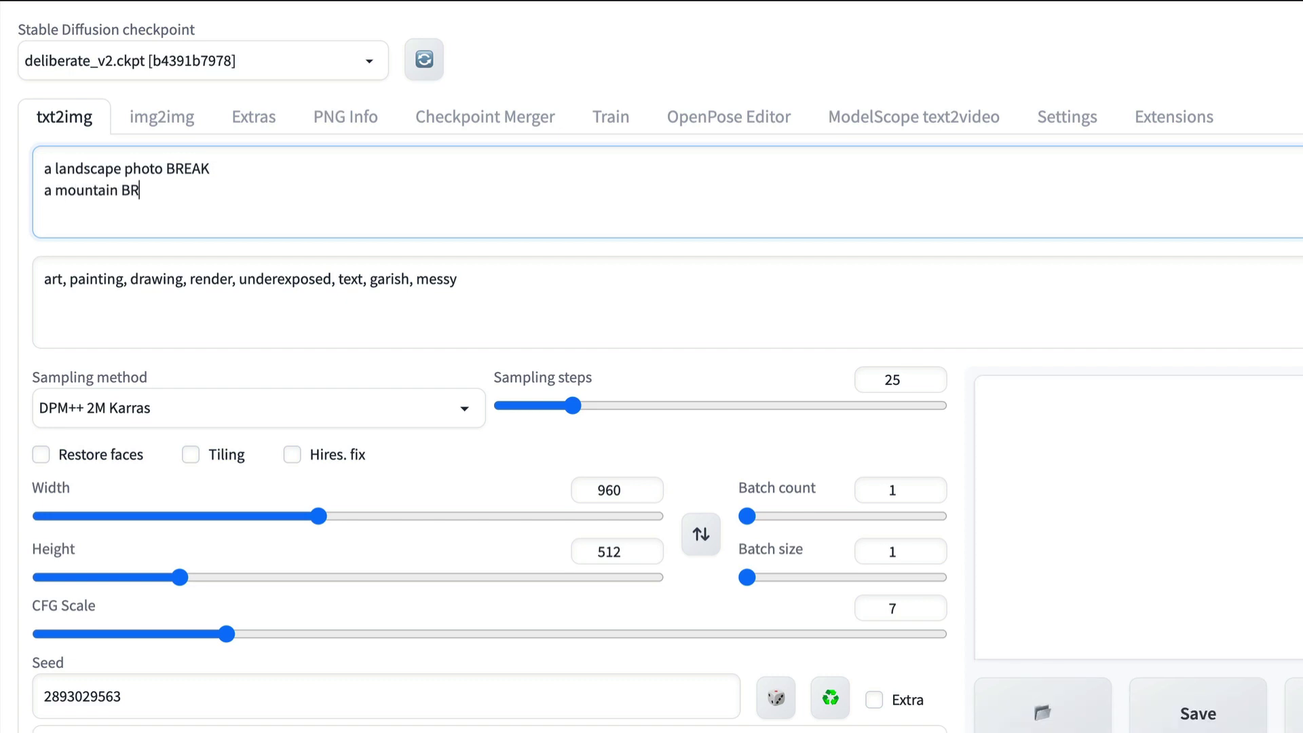
{"action": "key", "text": "Return"}
{"action": "type", "text": "a river"}
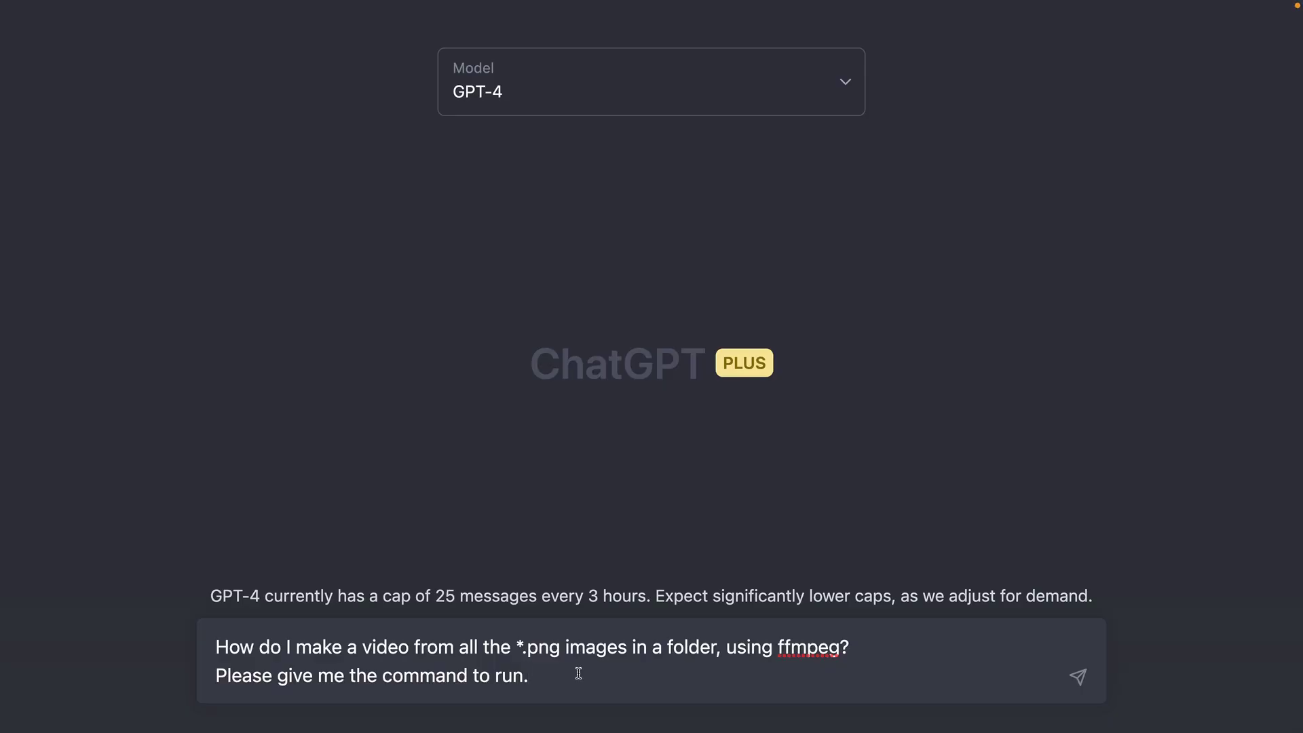
- Send GPT-4 the question asking for the ffmpeg command that turns a folder of PNGs into video
{"action": "left_click_drag", "start_coordinate": [855, 647], "coordinate": [215, 648]}
{"action": "left_click", "coordinate": [565, 676]}
{"action": "key", "text": "Return"}
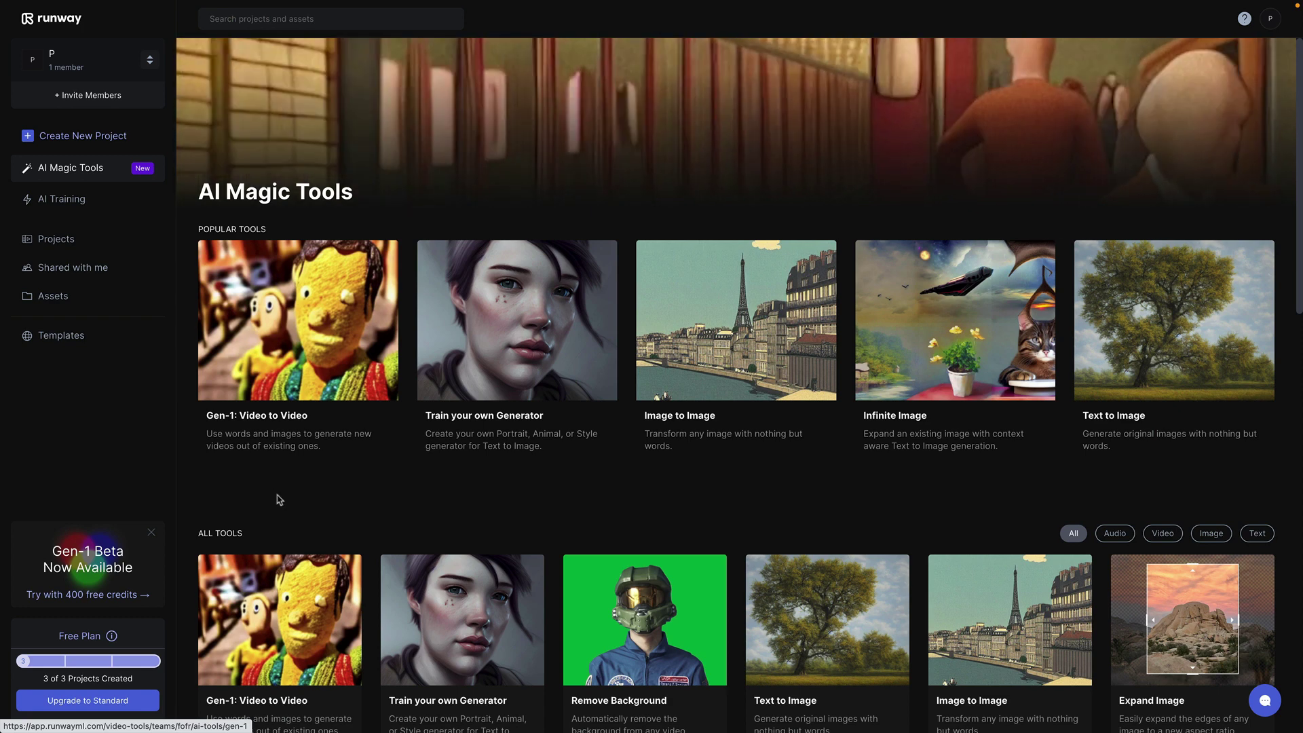
- Choose the output-2.mp4 clip from Browse your Assets in Super-Slow Motion
{"action": "scroll", "coordinate": [665, 460], "scroll_direction": "down", "scroll_amount": 10}
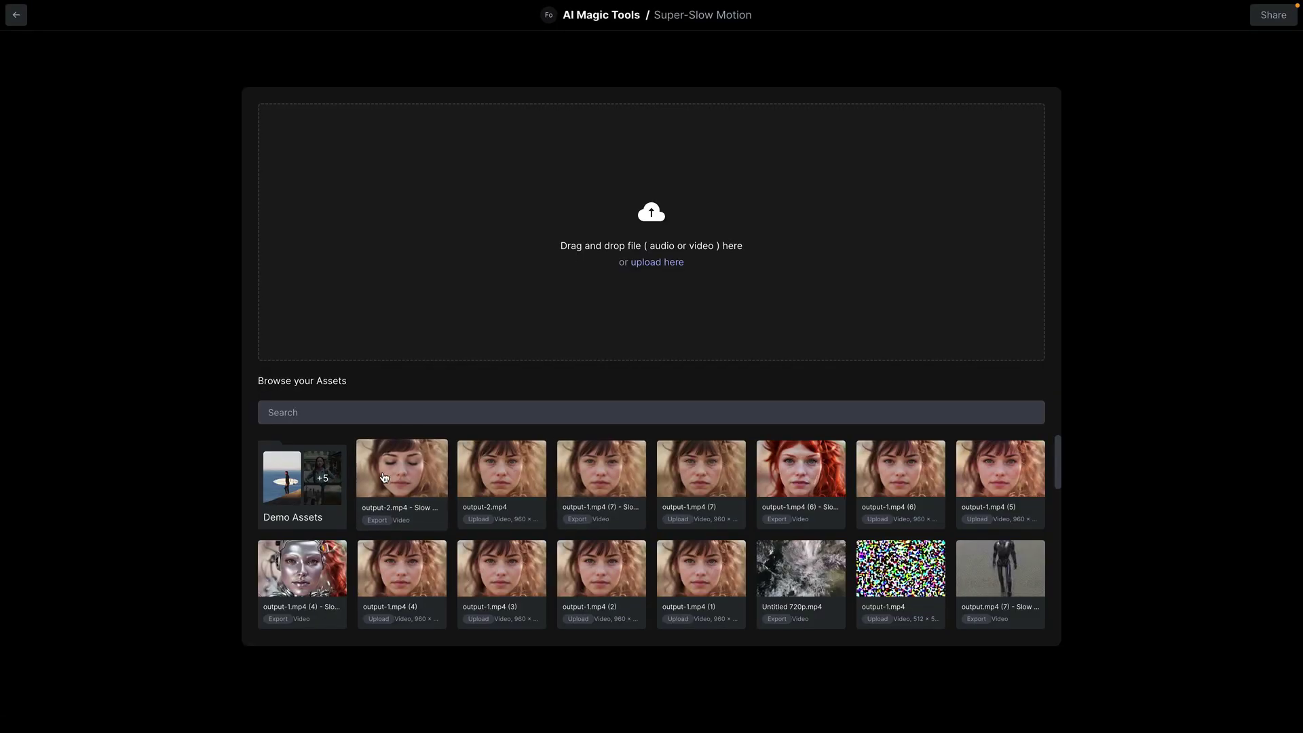
{"action": "left_click", "coordinate": [479, 471]}
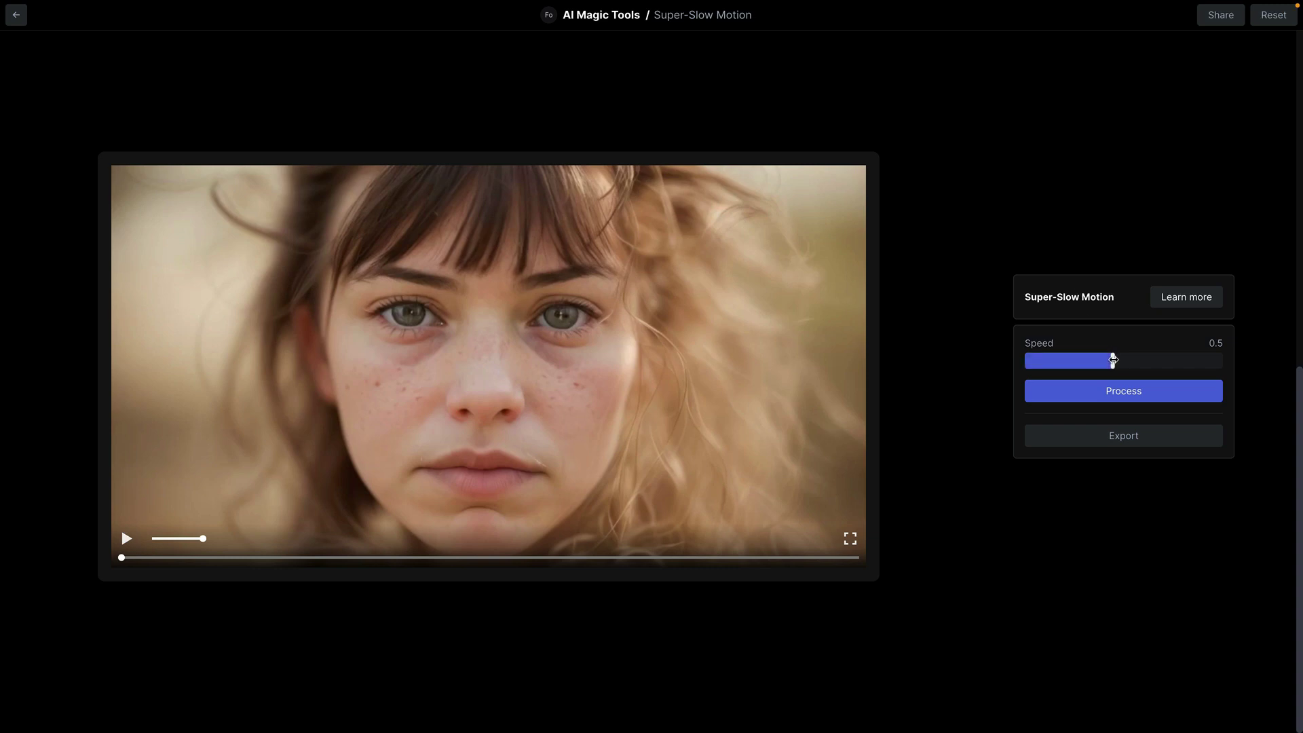
- Set Speed to 0.1, process the clip, and play the slowed-down result
{"action": "left_click_drag", "start_coordinate": [1113, 360], "coordinate": [1007, 364]}
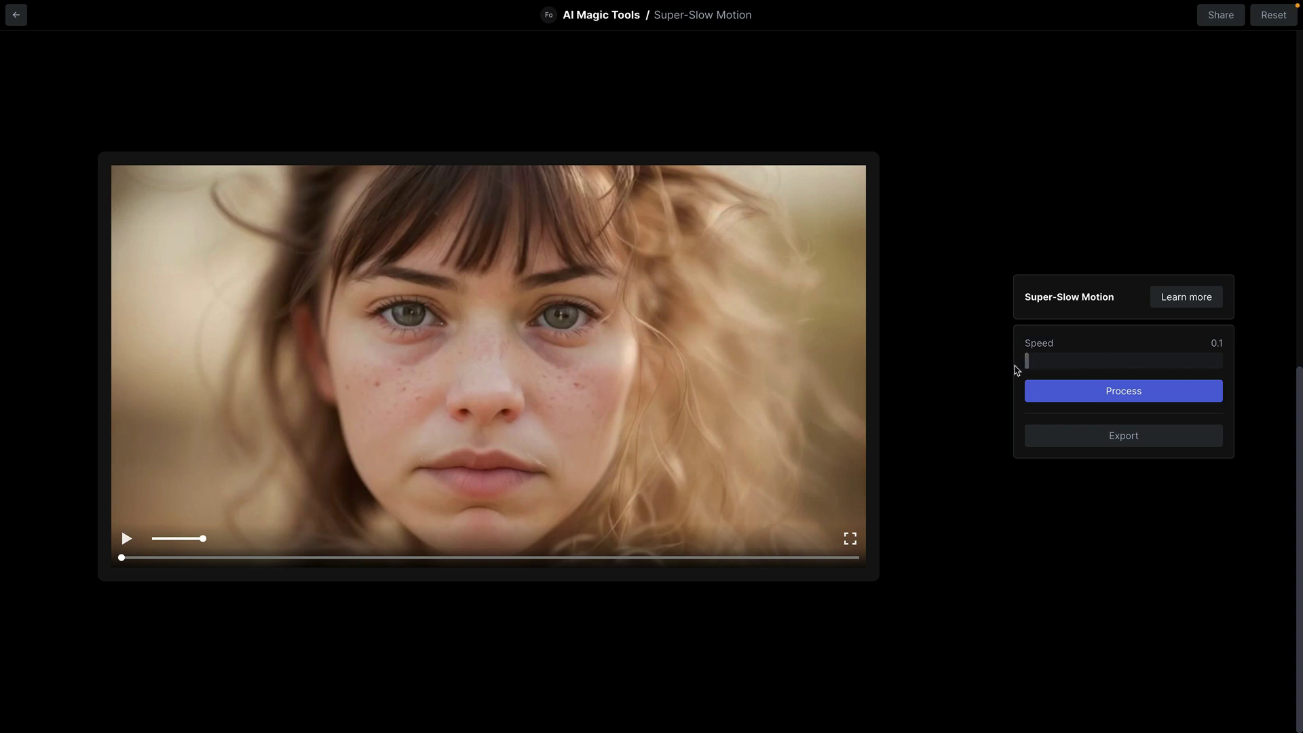
{"action": "left_click", "coordinate": [1081, 393]}
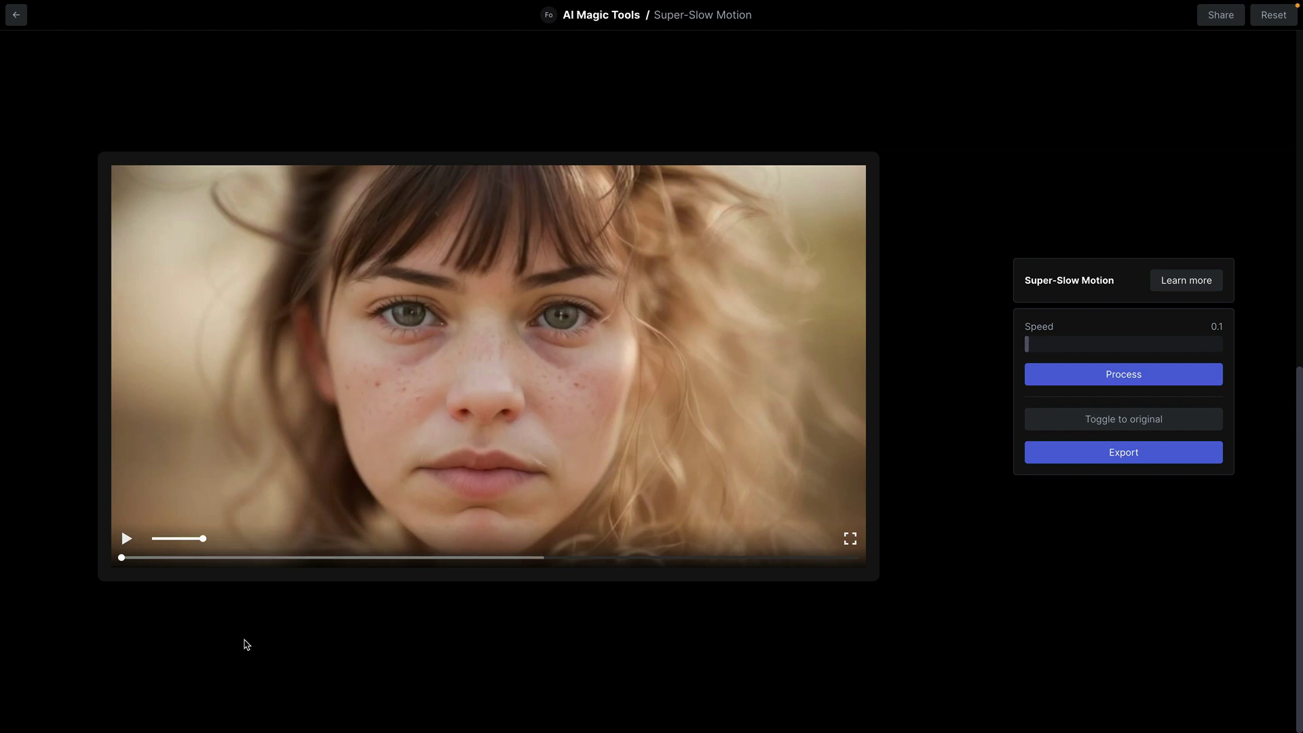
{"action": "left_click", "coordinate": [125, 540]}
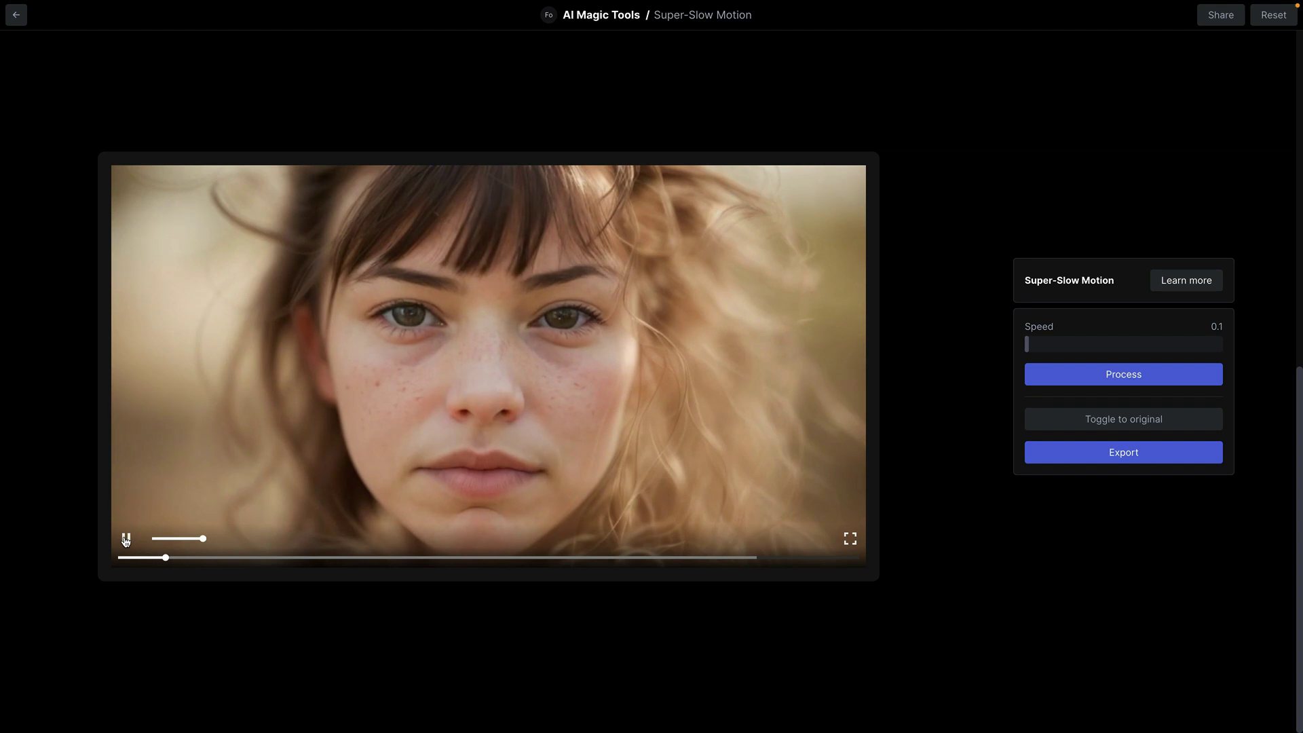